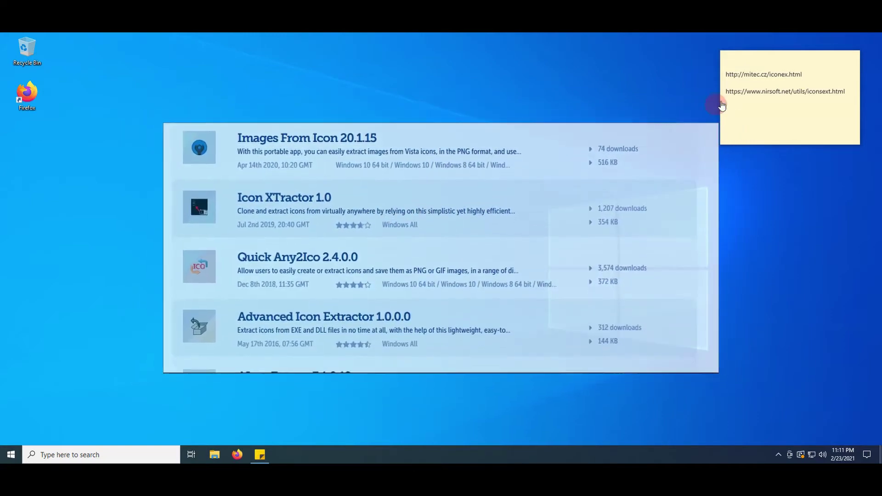
{"action": "double_click", "coordinate": [760, 75]}
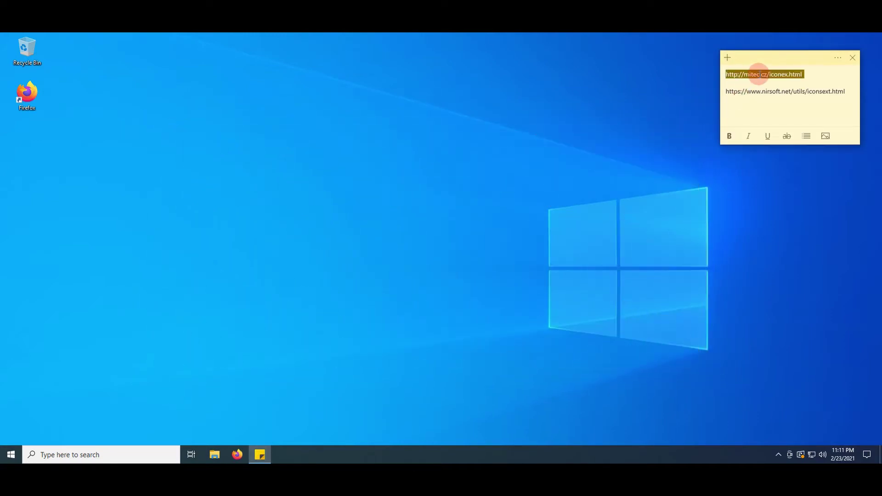
{"action": "right_click", "coordinate": [761, 76]}
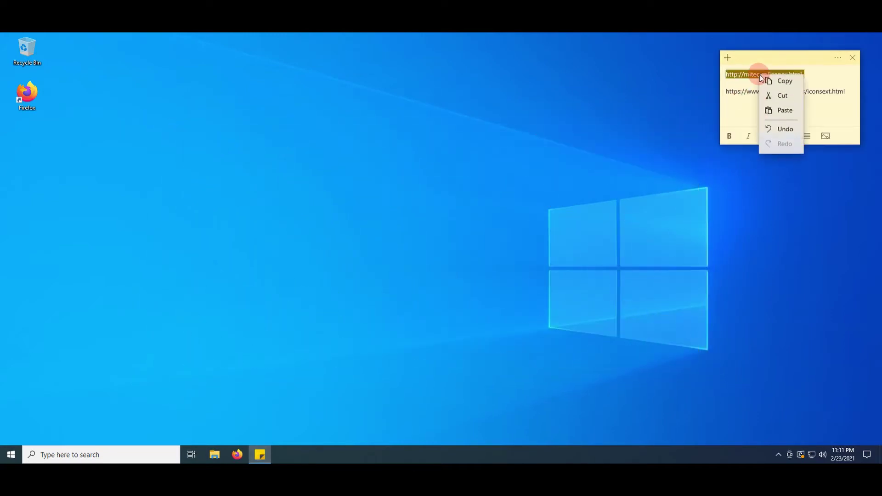
- Copy the link, open mitec.cz/iconex.html in Firefox and save IconExplorer.zip (1.4 MB)
{"action": "left_click", "coordinate": [790, 89]}
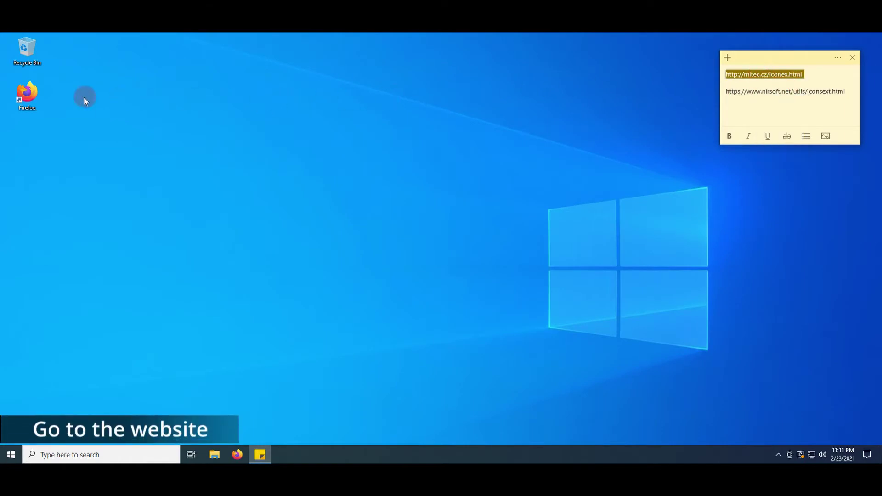
{"action": "right_click", "coordinate": [43, 97]}
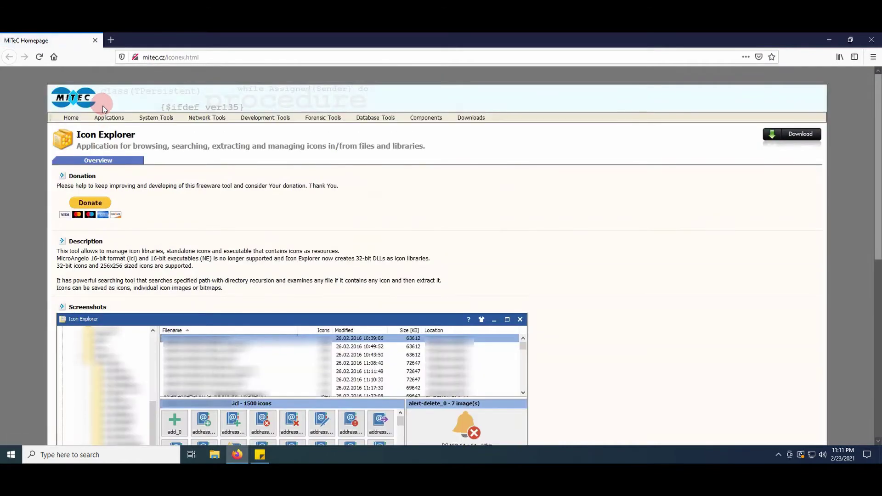
{"action": "left_click", "coordinate": [107, 117]}
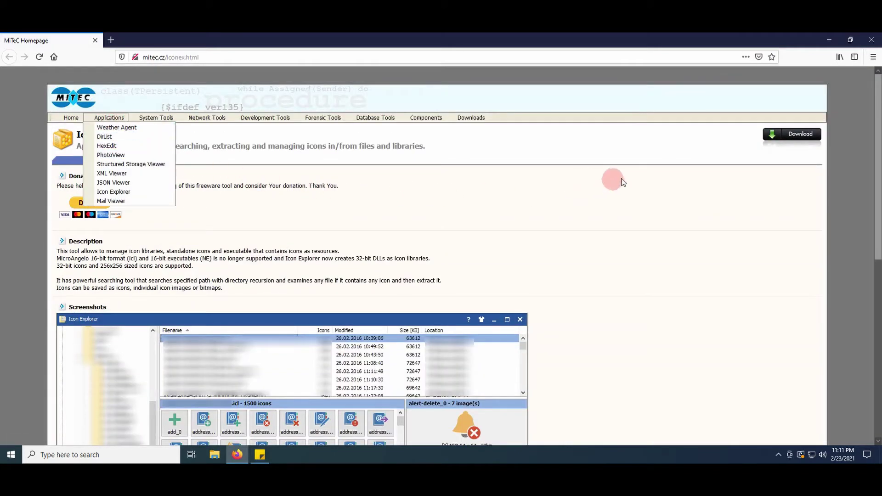
{"action": "left_click", "coordinate": [810, 140]}
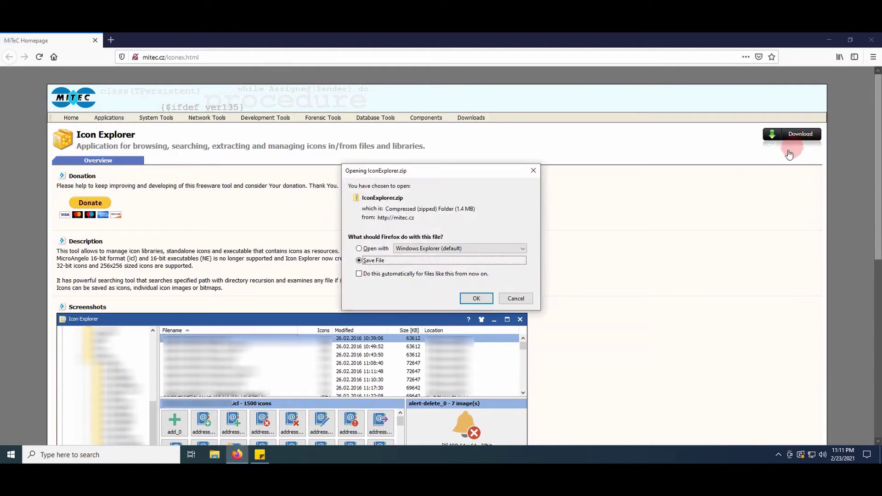
{"action": "left_click", "coordinate": [484, 298]}
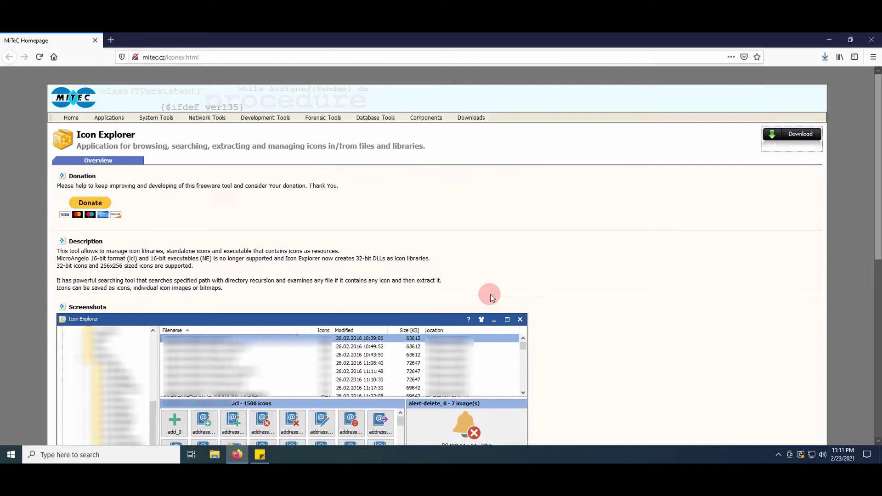
- Open the folder holding the downloaded IconExplorer.zip and close Firefox
{"action": "left_click", "coordinate": [825, 57]}
{"action": "left_click", "coordinate": [820, 83]}
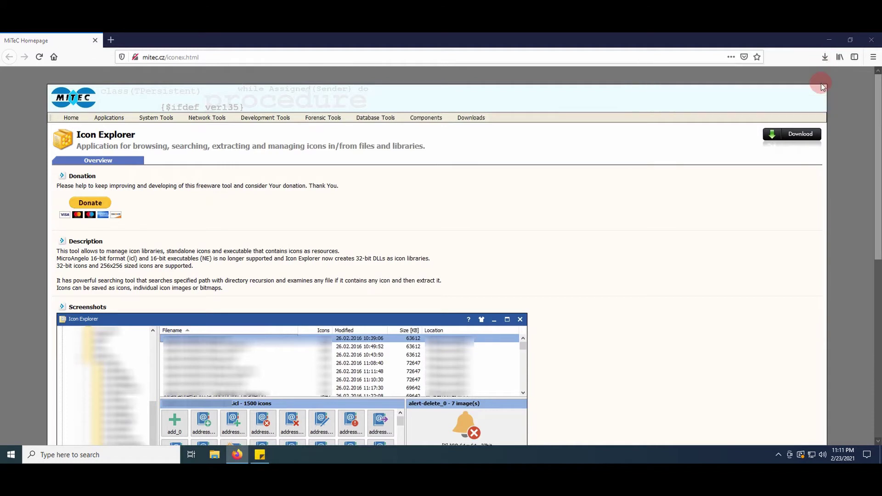
{"action": "left_click", "coordinate": [872, 43]}
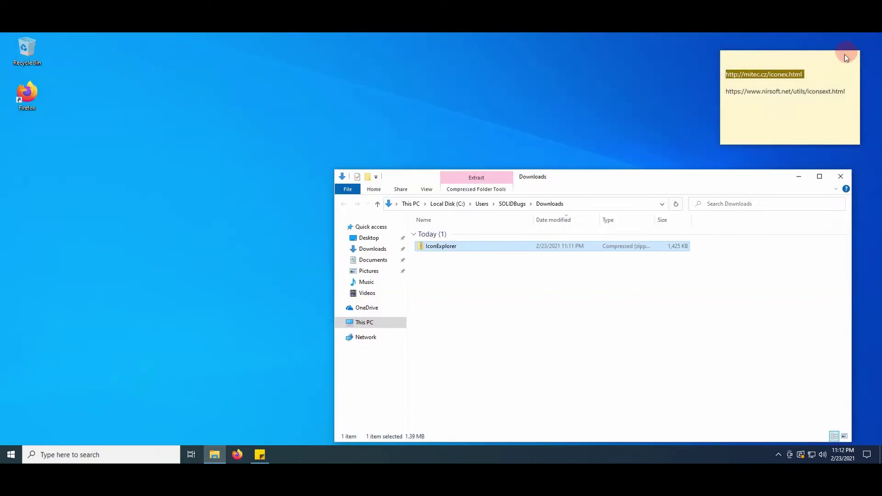
- Extract IconExplorer.zip into a Downloads\IconExplorer folder
{"action": "right_click", "coordinate": [452, 251]}
{"action": "left_click", "coordinate": [481, 95]}
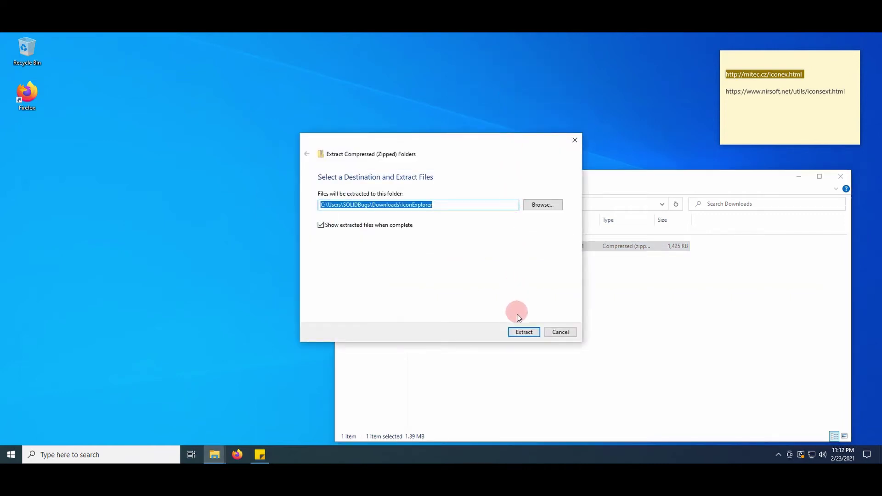
{"action": "left_click", "coordinate": [521, 332]}
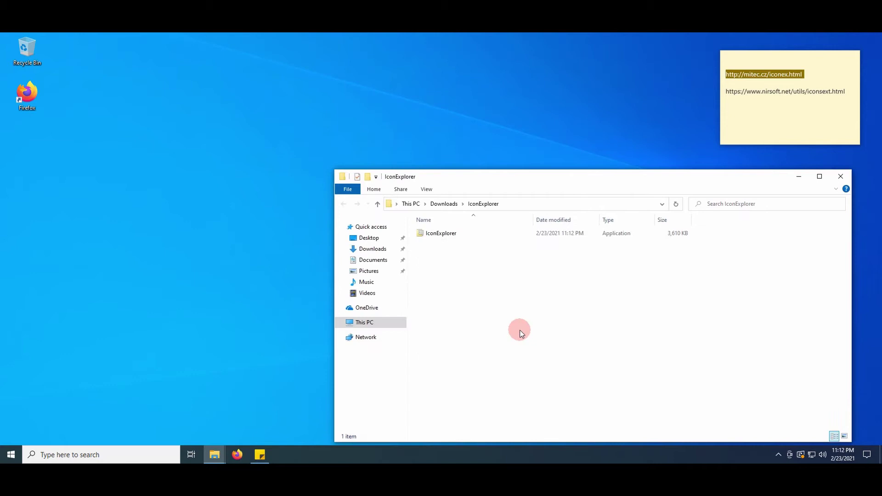
- Launch the extracted IconExplorer application
{"action": "right_click", "coordinate": [462, 236]}
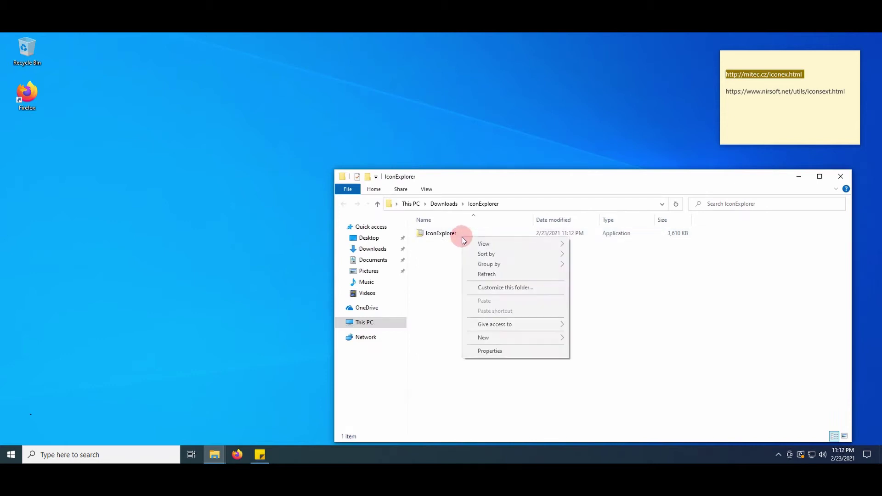
{"action": "left_click", "coordinate": [488, 241]}
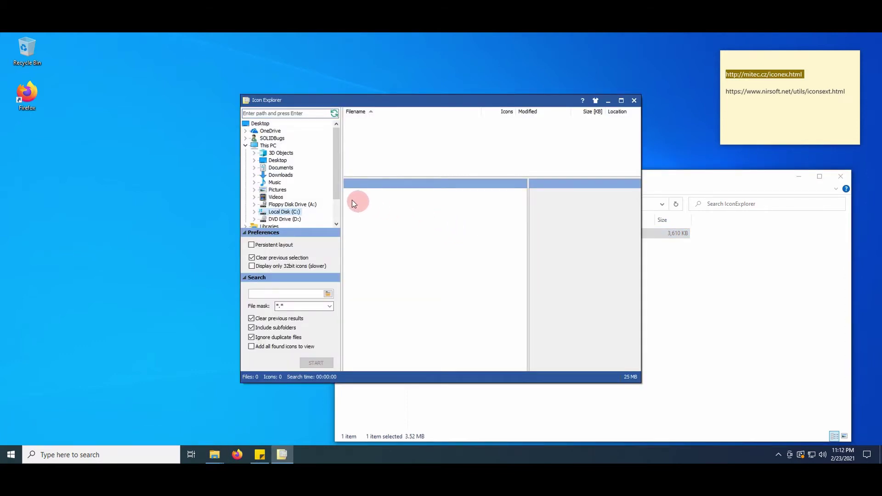
{"action": "left_click_drag", "start_coordinate": [336, 189], "coordinate": [324, 214]}
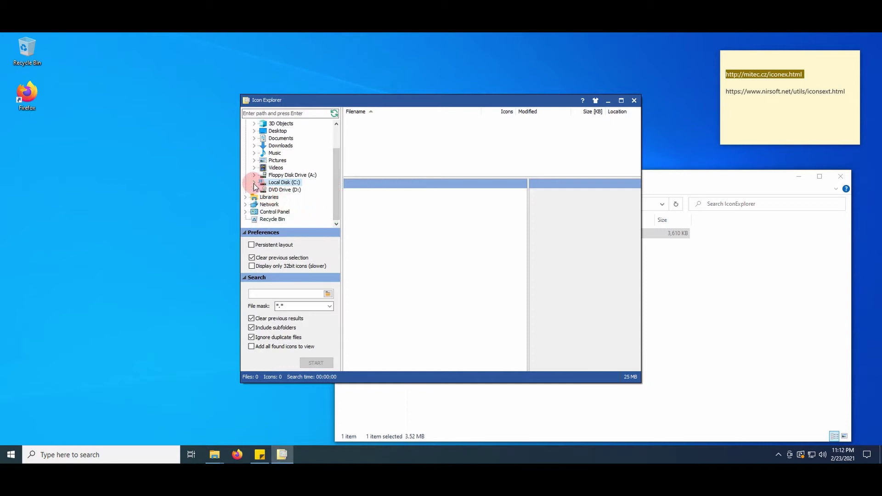
- Browse to C:\Windows\System32 in the folder tree to scan its 372 icon-bearing files
{"action": "left_click", "coordinate": [254, 184]}
{"action": "scroll", "coordinate": [304, 185], "scroll_direction": "down", "scroll_amount": 2}
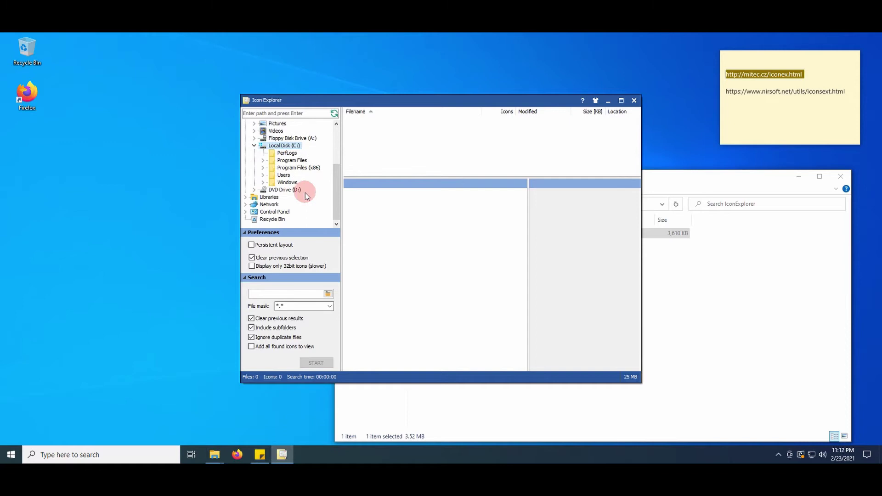
{"action": "double_click", "coordinate": [292, 184]}
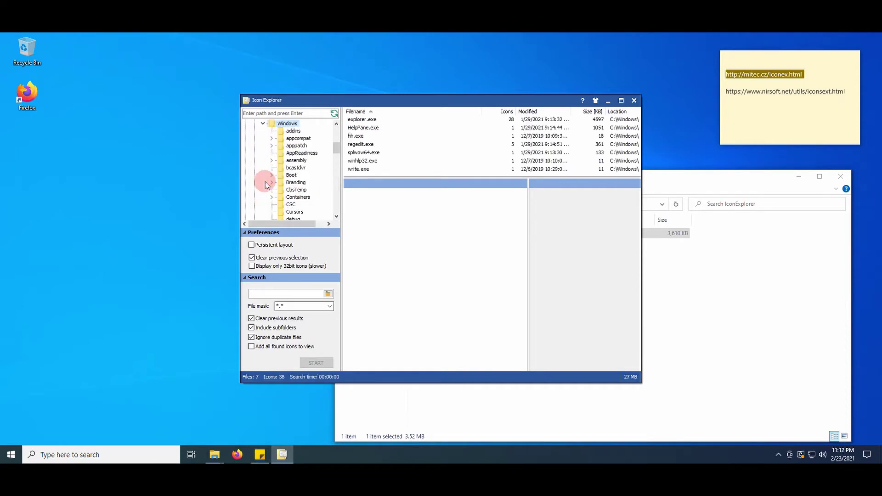
{"action": "scroll", "coordinate": [297, 191], "scroll_direction": "down", "scroll_amount": 12}
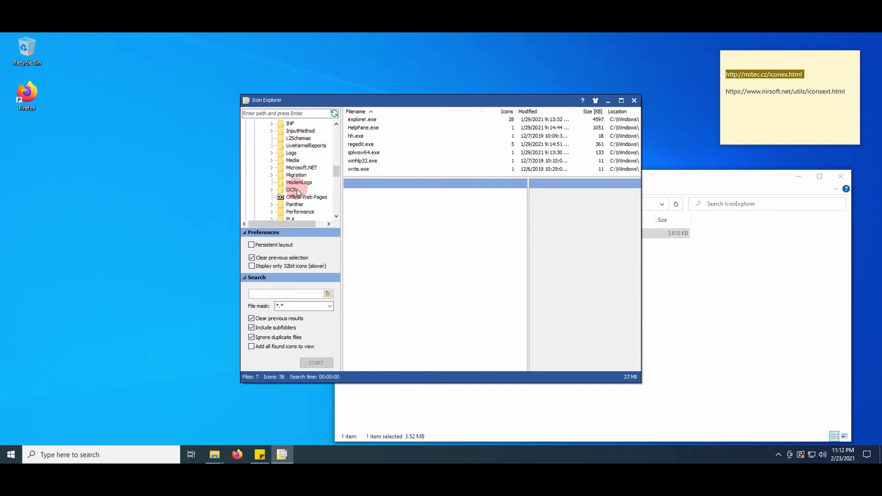
{"action": "scroll", "coordinate": [297, 192], "scroll_direction": "down", "scroll_amount": 4}
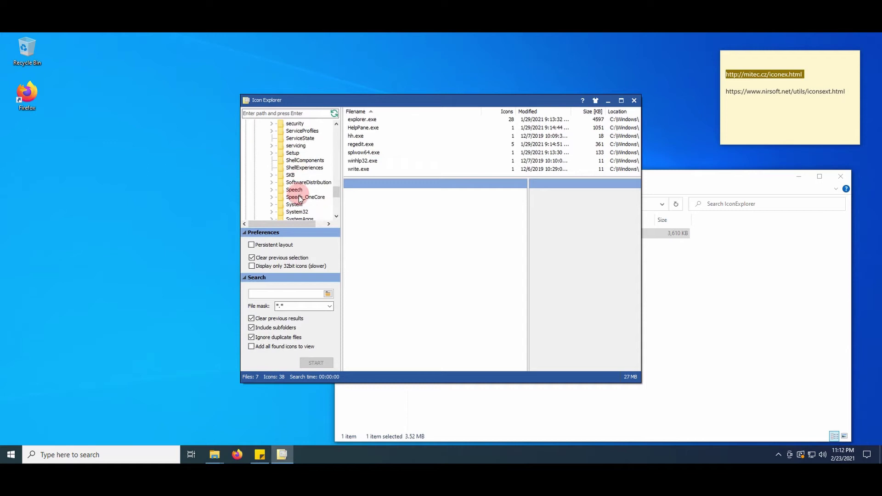
{"action": "scroll", "coordinate": [300, 193], "scroll_direction": "down", "scroll_amount": 1}
{"action": "left_click", "coordinate": [298, 190]}
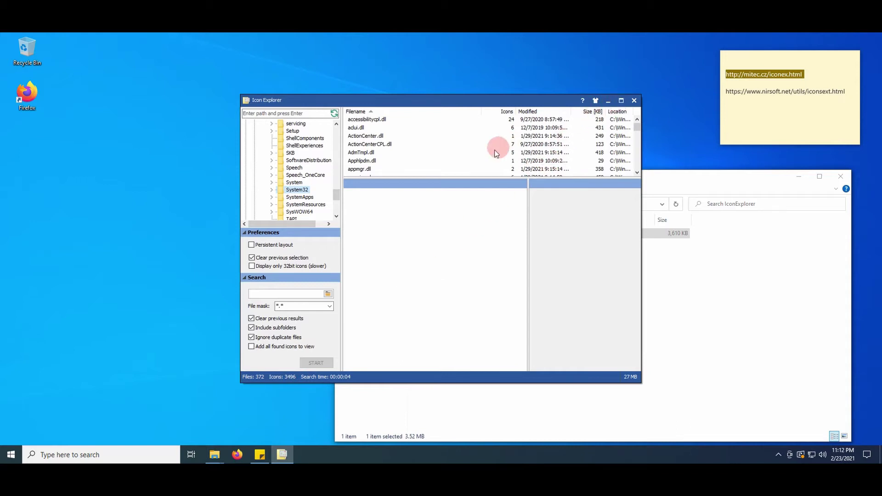
- Open AdmTmpl.dll's Name icon and save image [0] (32 x 32, 4bit) as Name_0 in Documents
{"action": "left_click", "coordinate": [361, 153]}
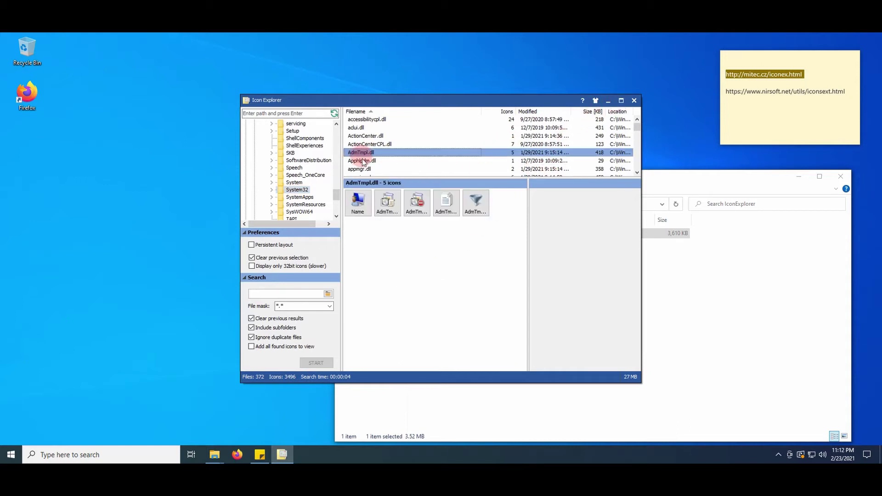
{"action": "left_click", "coordinate": [361, 204]}
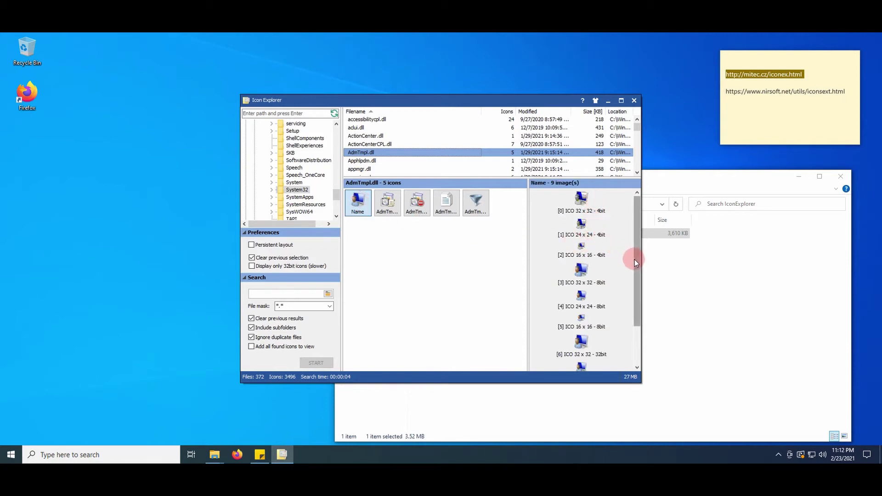
{"action": "left_click_drag", "start_coordinate": [636, 260], "coordinate": [630, 241]}
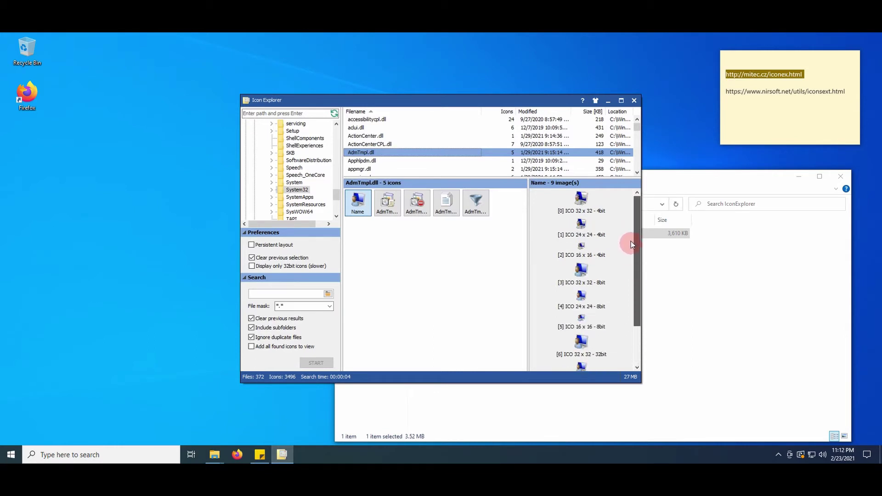
{"action": "left_click", "coordinate": [585, 208]}
{"action": "right_click", "coordinate": [588, 210]}
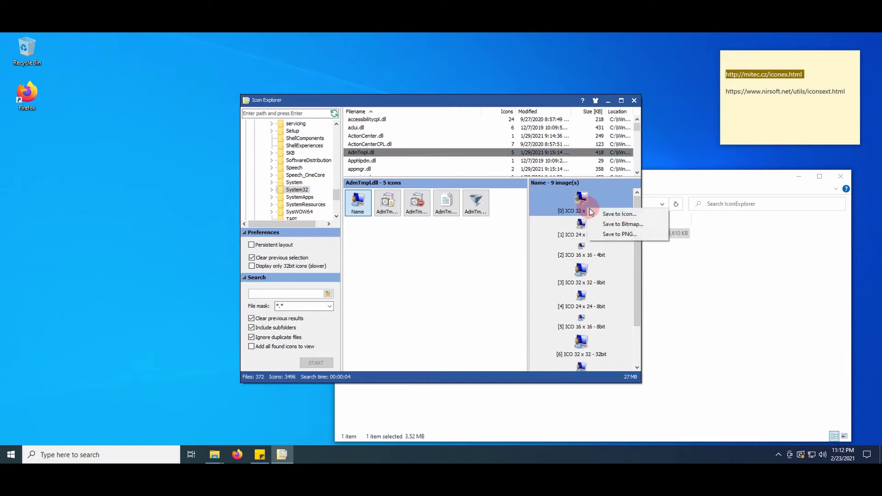
{"action": "left_click", "coordinate": [607, 215]}
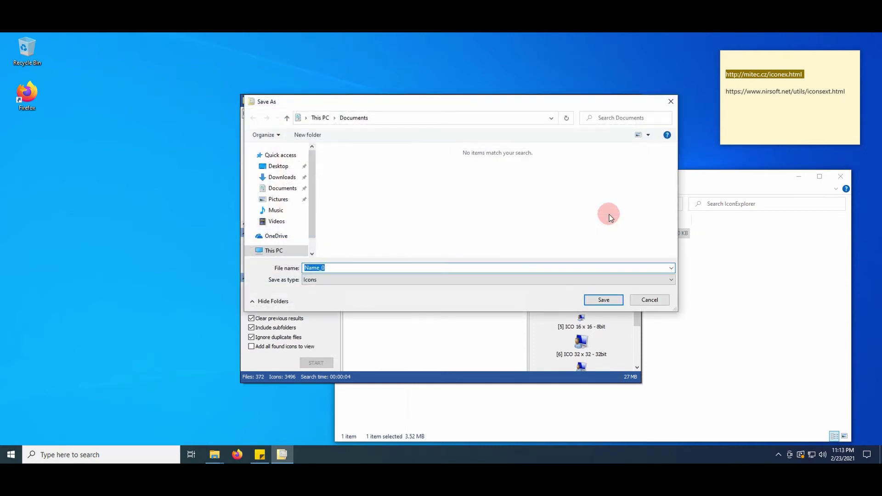
{"action": "left_click", "coordinate": [602, 300]}
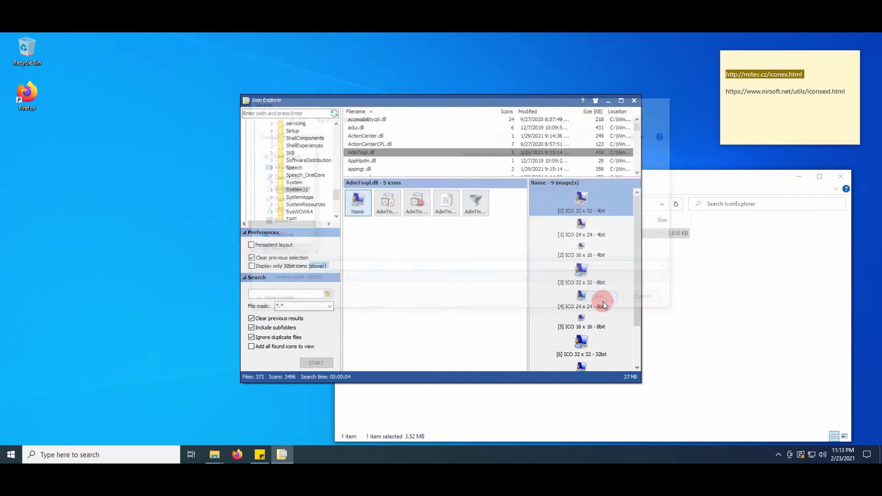
- Save image [6] (ICO 32 x 32, 32bit) as icon file Name_6 in Documents
{"action": "scroll", "coordinate": [602, 305], "scroll_direction": "down", "scroll_amount": 2}
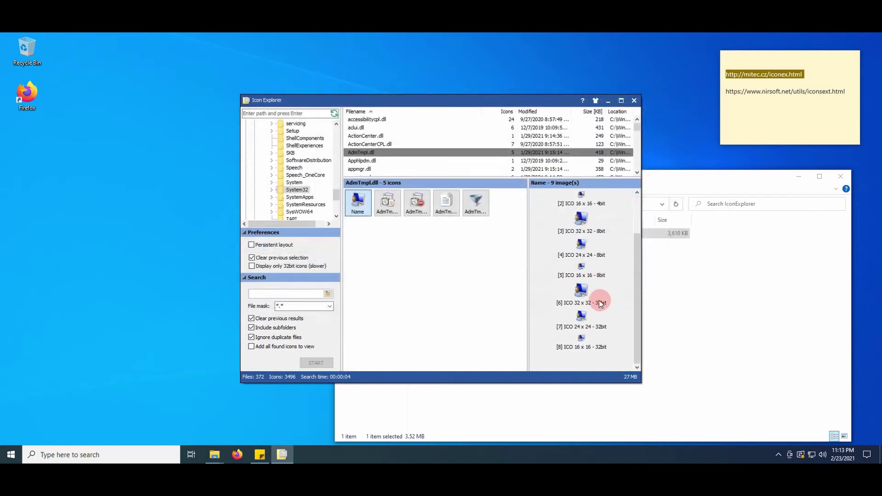
{"action": "left_click", "coordinate": [593, 301]}
{"action": "right_click", "coordinate": [590, 299]}
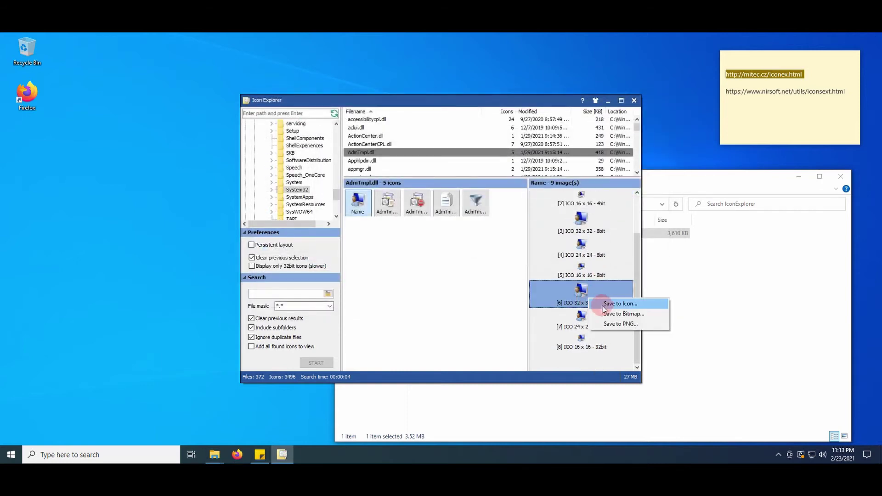
{"action": "left_click", "coordinate": [604, 307]}
{"action": "left_click", "coordinate": [601, 305]}
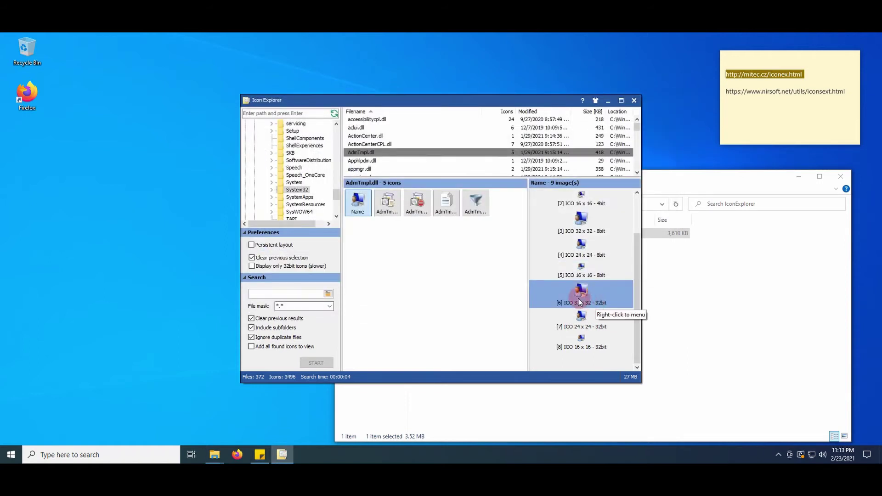
- Step through the System32 files to cliconfg.rll and show its Network Libraries icon's 32 x 32 images
{"action": "scroll", "coordinate": [426, 164], "scroll_direction": "down", "scroll_amount": 4}
{"action": "left_click", "coordinate": [417, 159]}
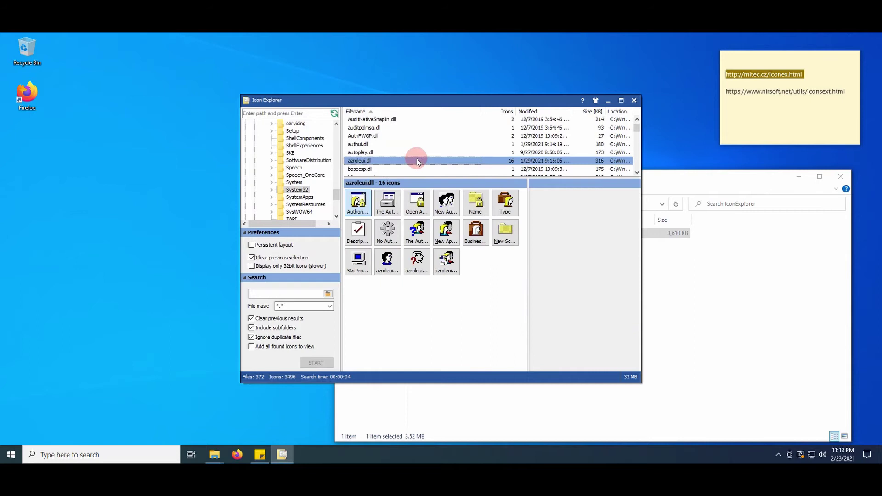
{"action": "key", "text": "Down"}
{"action": "key", "text": "Down"}
{"action": "key", "text": "Down"}
{"action": "key", "text": "Down"}
{"action": "key", "text": "Down"}
{"action": "key", "text": "Down"}
{"action": "key", "text": "Down"}
{"action": "key", "text": "Down"}
{"action": "key", "text": "Down"}
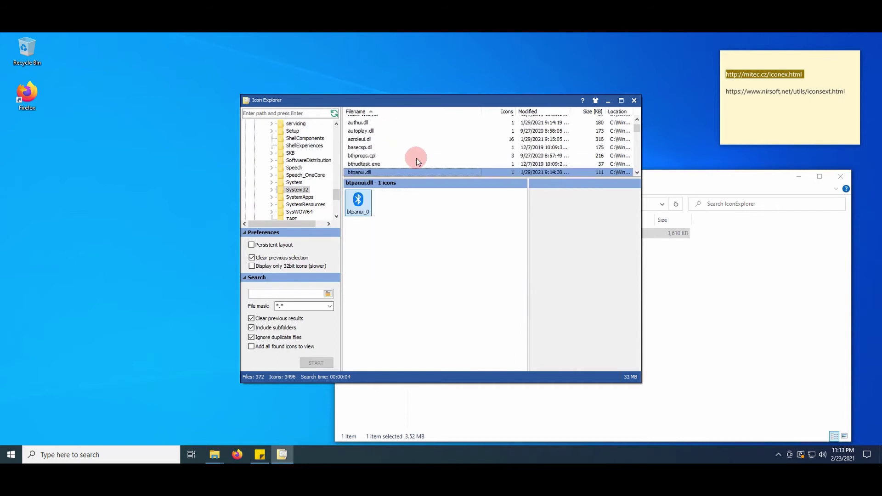
{"action": "key", "text": "Down"}
{"action": "key", "text": "Down"}
{"action": "key", "text": "Down"}
{"action": "key", "text": "Down"}
{"action": "key", "text": "Down"}
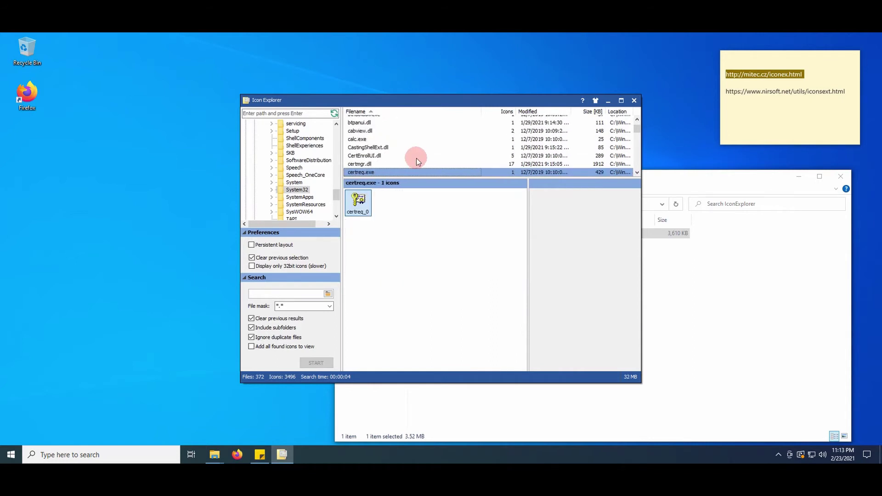
{"action": "key", "text": "Down"}
{"action": "key", "text": "Down"}
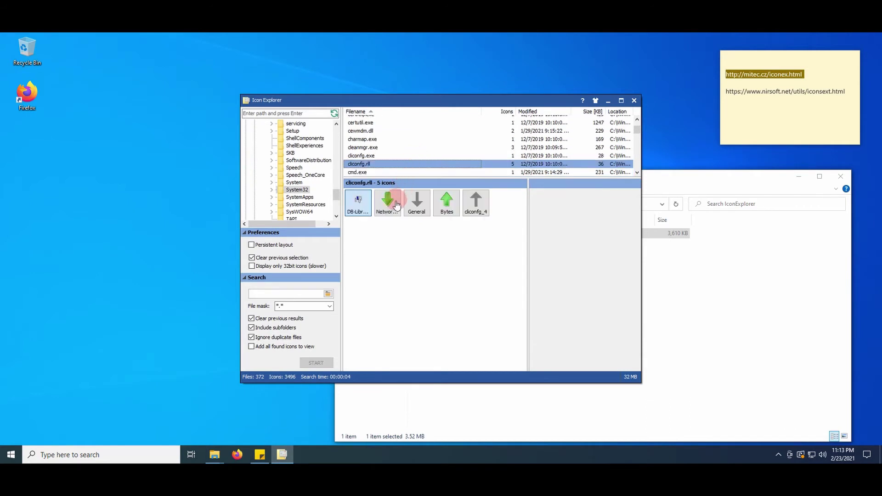
{"action": "left_click", "coordinate": [388, 203]}
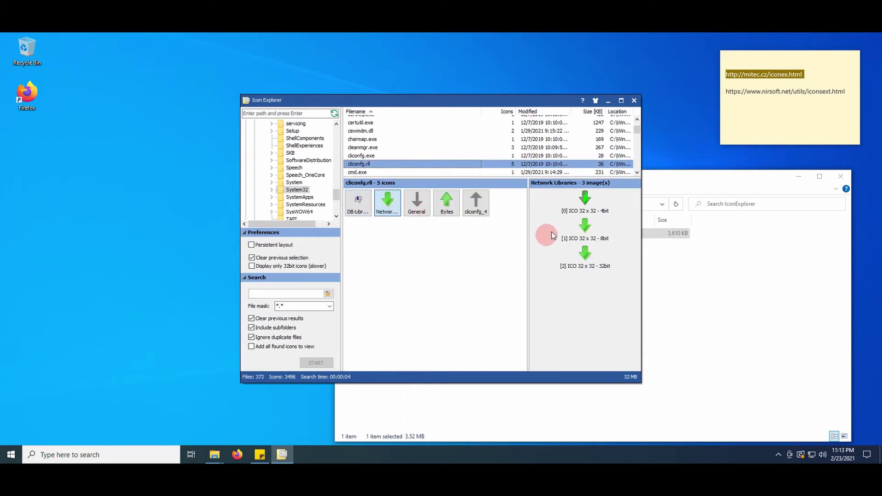
- Save Network Libraries image [0] as icon file Network Libraries_0 in Documents
{"action": "right_click", "coordinate": [589, 210]}
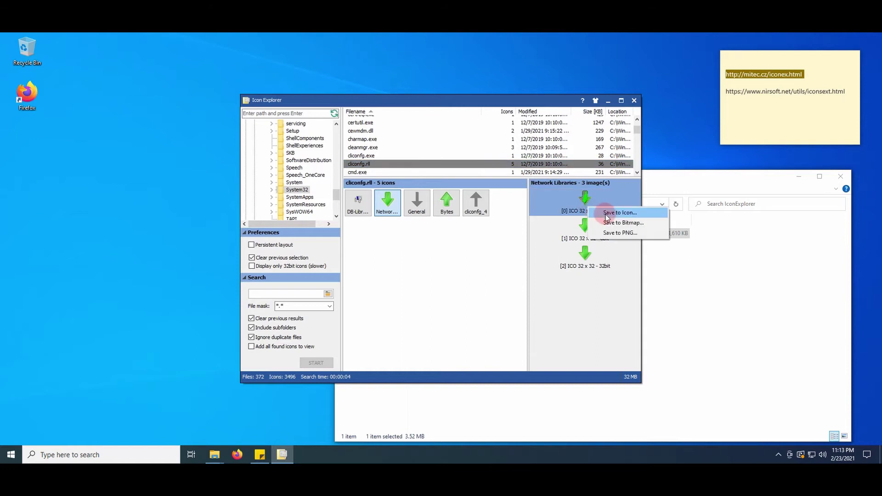
{"action": "left_click", "coordinate": [607, 214]}
{"action": "key", "text": "Return"}
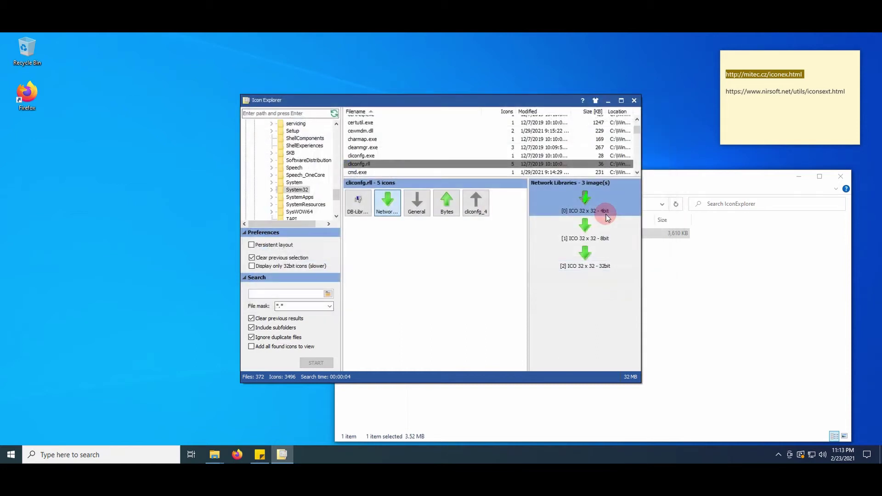
- Save the same image as PNG Network Libraries_0 in Documents with a white background
{"action": "right_click", "coordinate": [615, 215]}
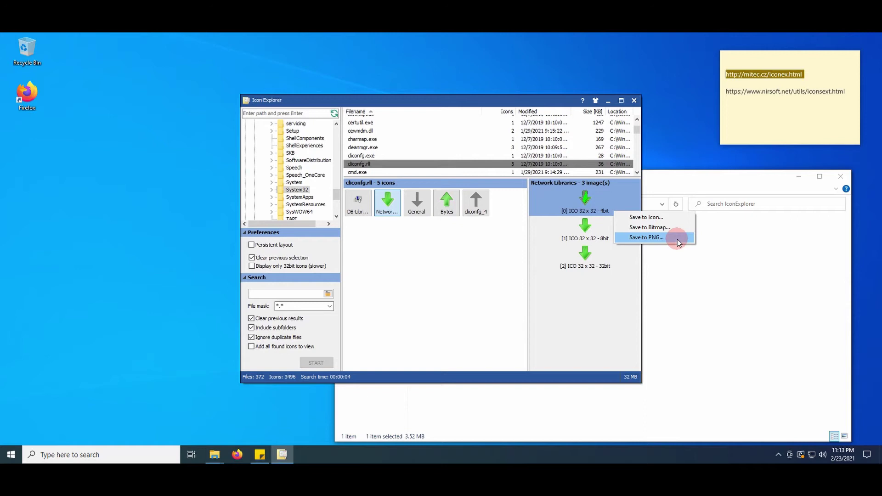
{"action": "left_click", "coordinate": [648, 238]}
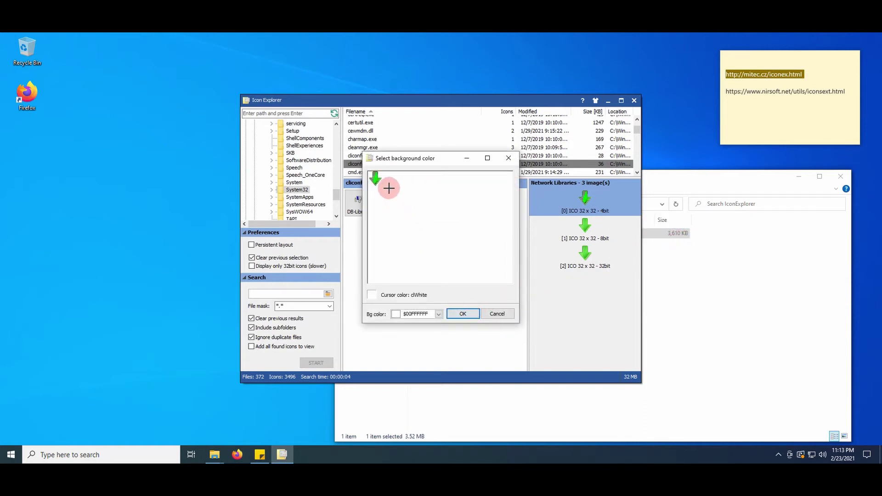
{"action": "left_click", "coordinate": [463, 315]}
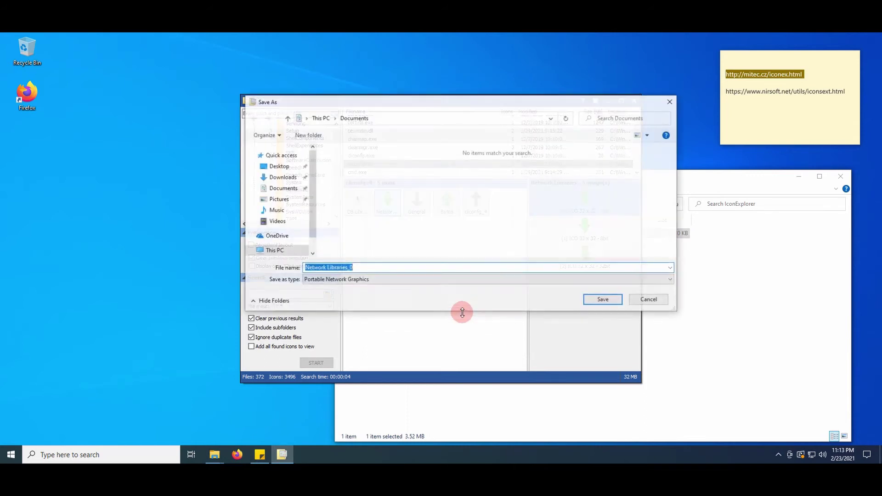
{"action": "left_click", "coordinate": [597, 301]}
- Show Name_0, Name_6 and both Network Libraries_0 files in Documents as extra-large icons
{"action": "left_click", "coordinate": [726, 307]}
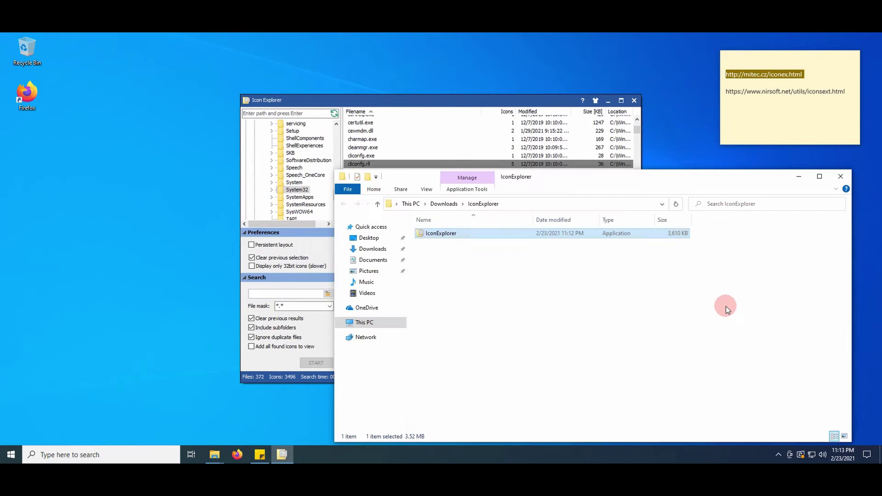
{"action": "left_click", "coordinate": [726, 307]}
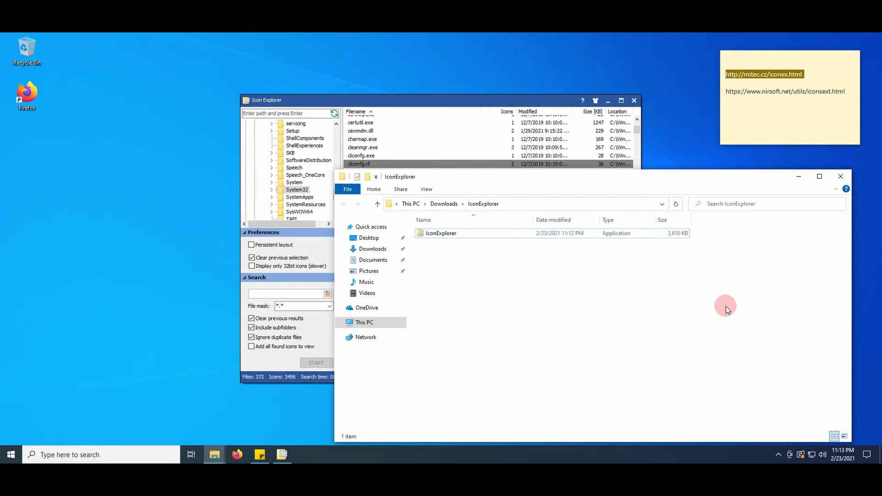
{"action": "left_click", "coordinate": [381, 262]}
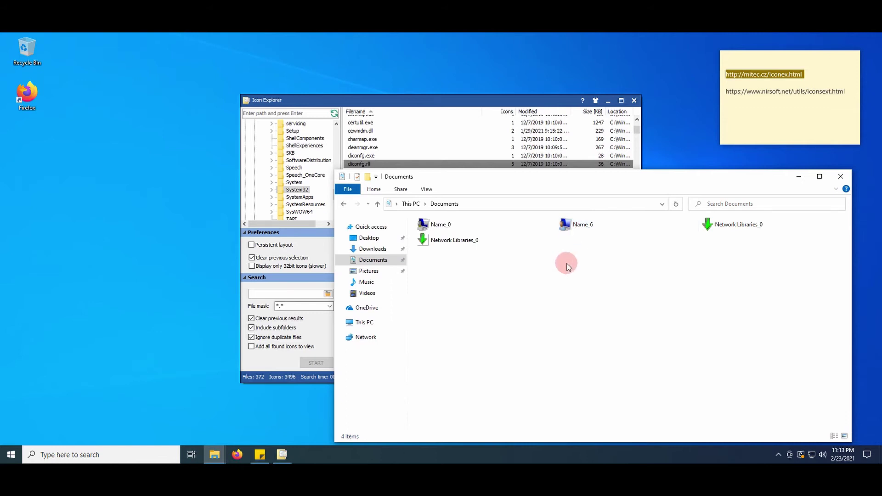
{"action": "key", "text": "ctrl+shift+2"}
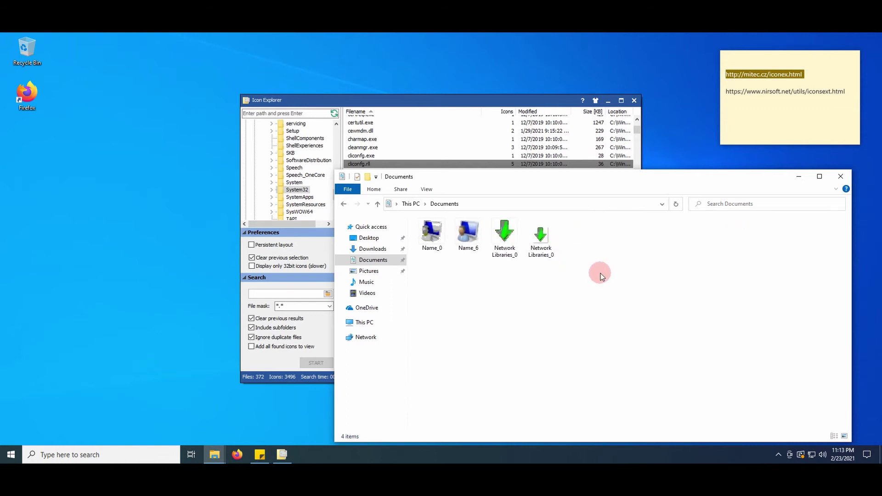
{"action": "scroll", "coordinate": [602, 276], "scroll_direction": "up", "scroll_amount": 5, "text": "ctrl"}
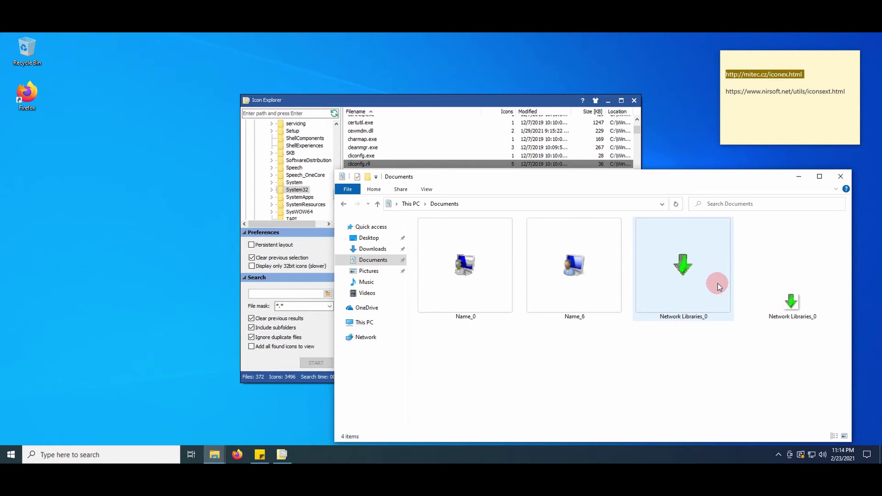
{"action": "scroll", "coordinate": [698, 270], "scroll_direction": "up", "scroll_amount": 1, "text": "ctrl"}
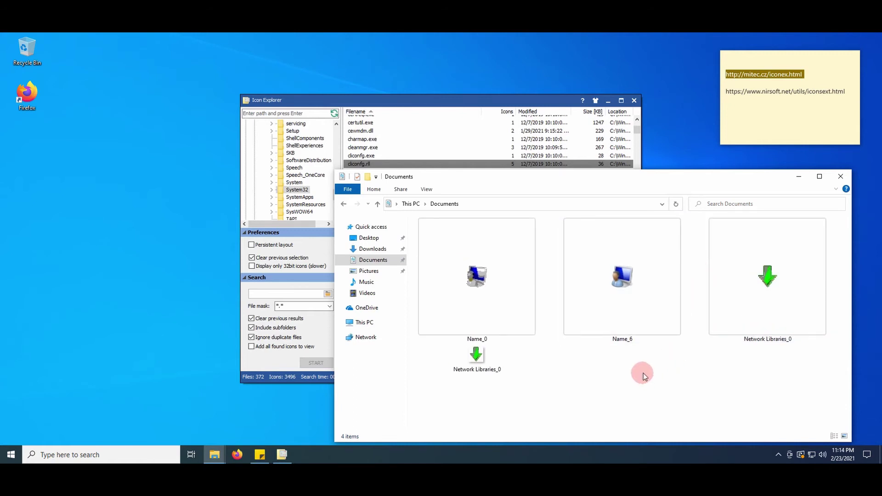
- Close Icon Explorer and delete the four saved files from Documents
{"action": "left_click", "coordinate": [635, 101]}
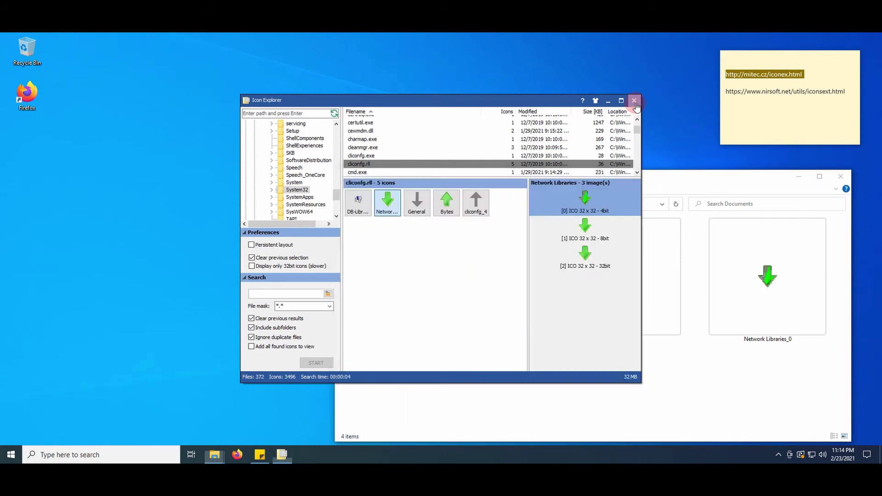
{"action": "left_click_drag", "start_coordinate": [792, 413], "coordinate": [480, 284]}
{"action": "key", "text": "Delete"}
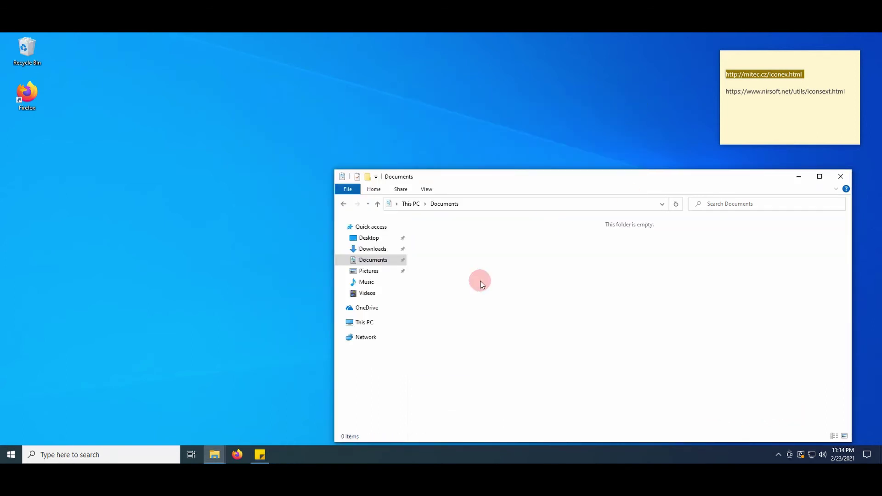
{"action": "triple_click", "coordinate": [769, 94]}
{"action": "right_click", "coordinate": [768, 96]}
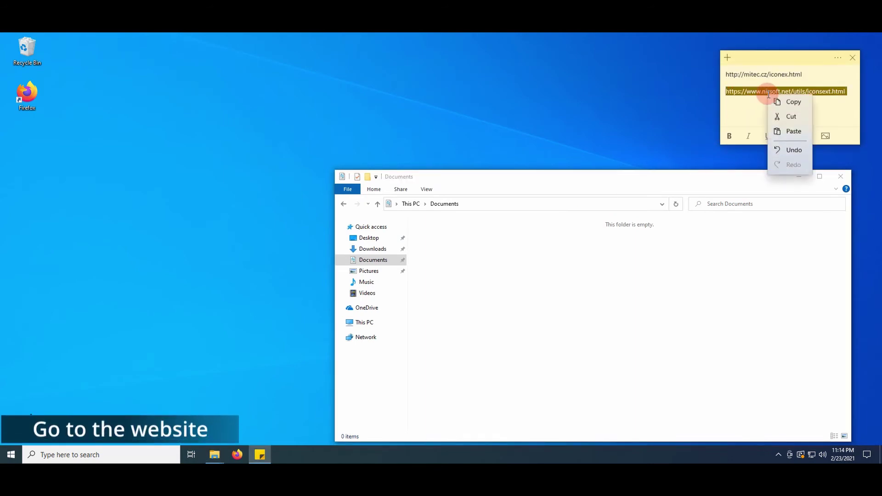
{"action": "left_click", "coordinate": [802, 105]}
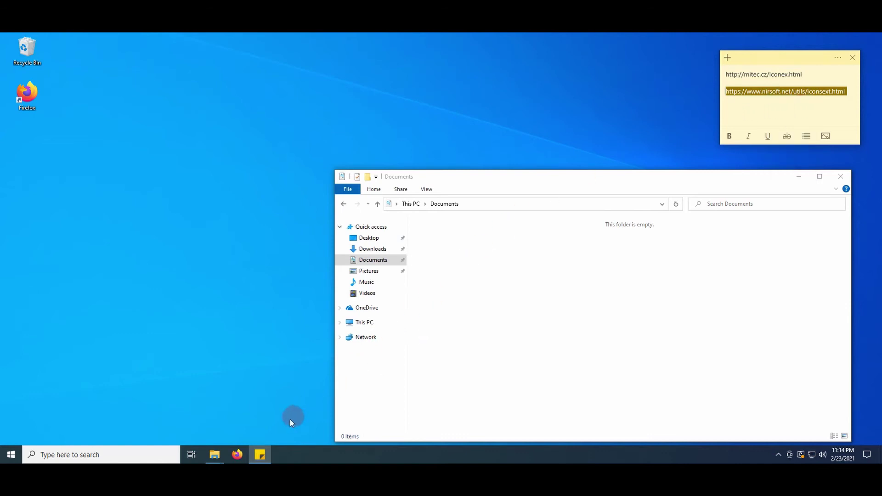
- Load the pasted NirSoft IconsExtract page in a new Firefox tab
{"action": "left_click", "coordinate": [238, 456]}
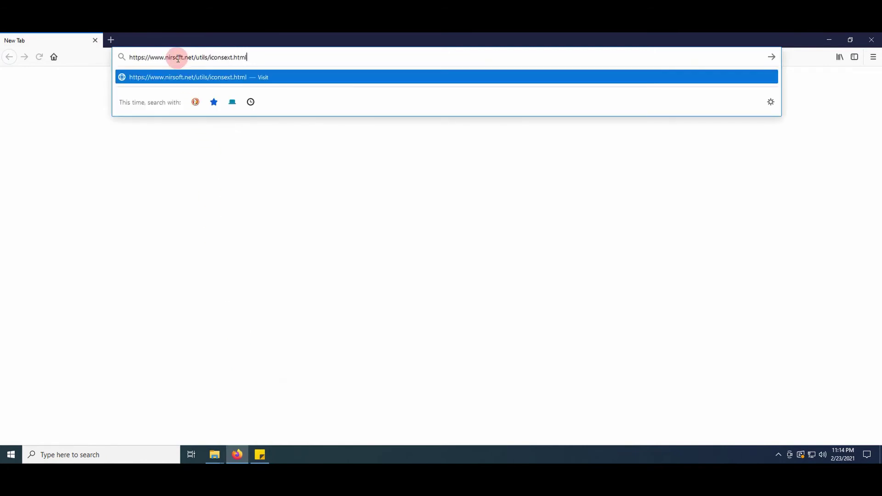
{"action": "key", "text": "Return"}
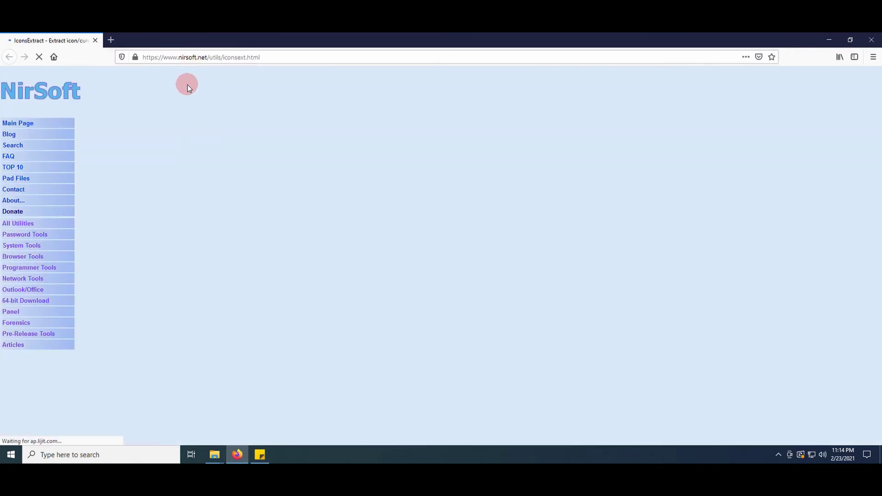
{"action": "scroll", "coordinate": [326, 201], "scroll_direction": "down", "scroll_amount": 6}
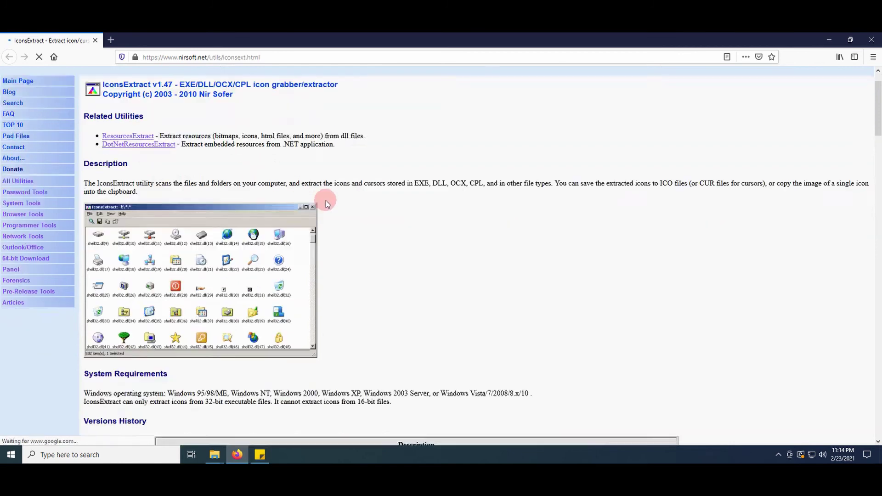
{"action": "scroll", "coordinate": [327, 200], "scroll_direction": "down", "scroll_amount": 20}
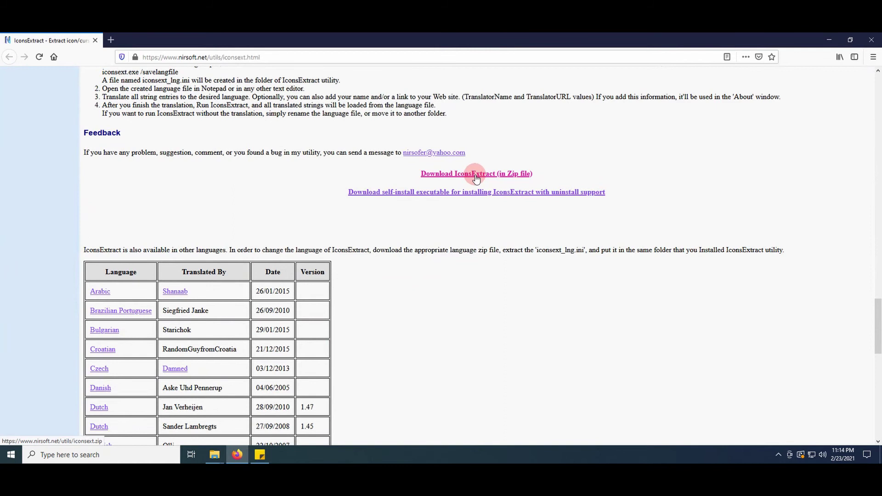
- Save iconsext.zip (33.9 KB) and display the recent downloads list
{"action": "left_click", "coordinate": [476, 175]}
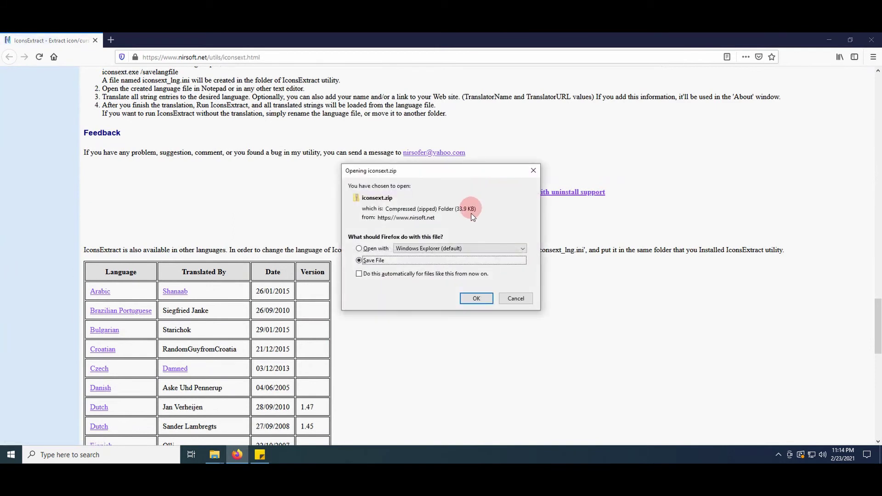
{"action": "left_click", "coordinate": [478, 263]}
{"action": "left_click", "coordinate": [478, 299]}
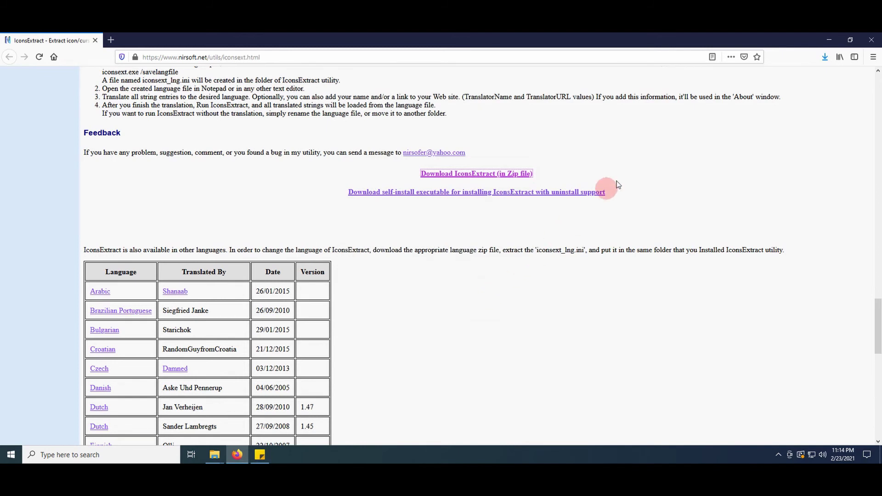
{"action": "left_click", "coordinate": [823, 60]}
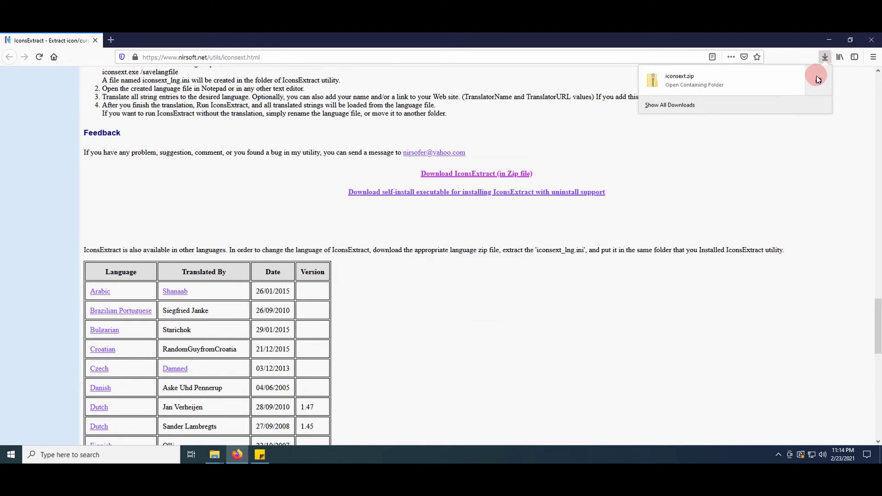
- Extract iconsext.zip in Downloads into an iconsext folder and bring up the iconsext application's actions
{"action": "left_click", "coordinate": [818, 82]}
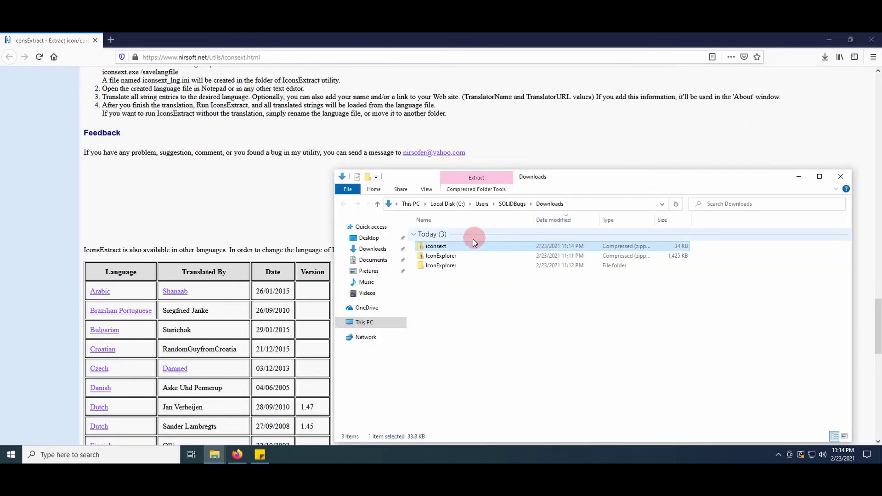
{"action": "right_click", "coordinate": [463, 247]}
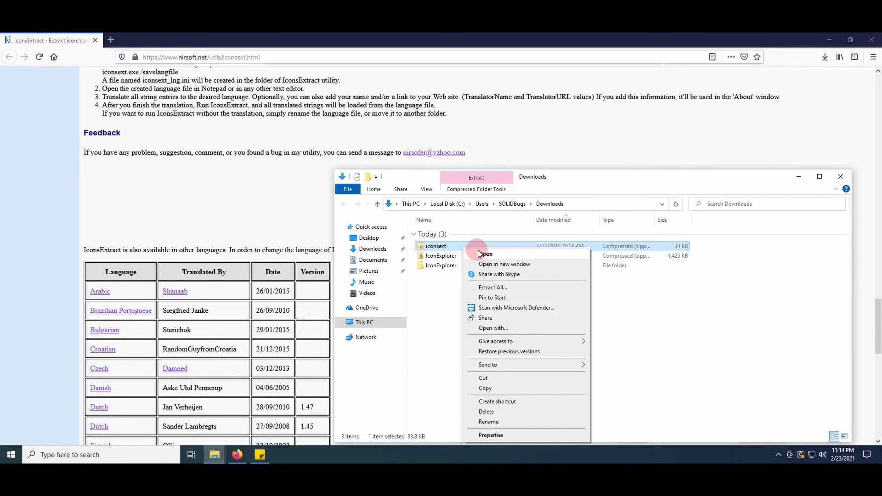
{"action": "left_click", "coordinate": [507, 287]}
{"action": "left_click", "coordinate": [520, 332]}
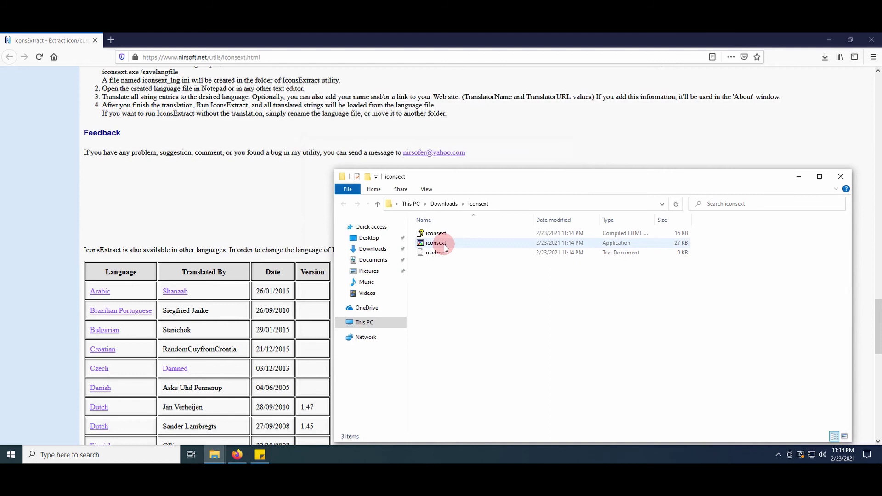
{"action": "right_click", "coordinate": [441, 243]}
- Launch IconsExtract and scan C:\Windows\system32\* including subfolders for icons
{"action": "left_click", "coordinate": [472, 253]}
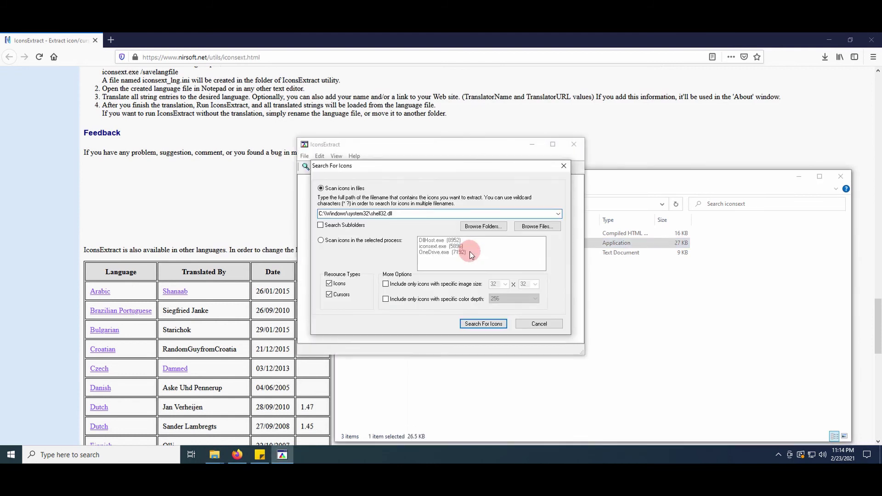
{"action": "double_click", "coordinate": [371, 213]}
{"action": "left_click", "coordinate": [378, 213]}
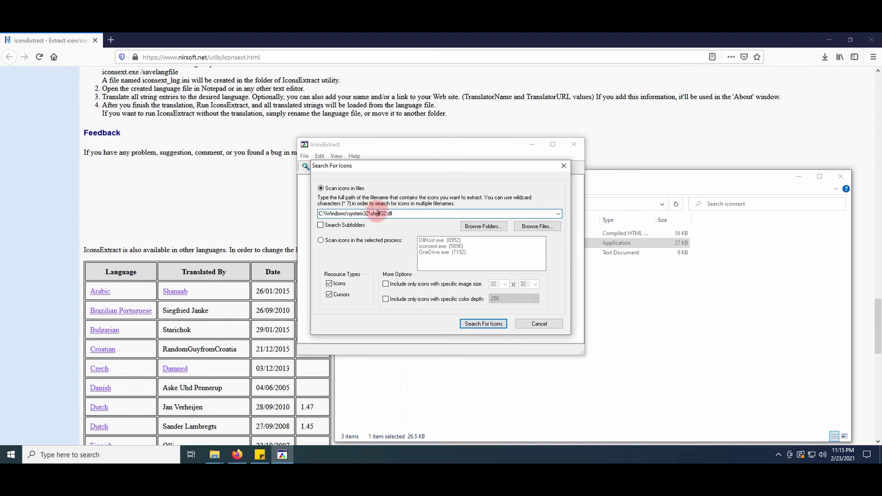
{"action": "left_click_drag", "start_coordinate": [371, 213], "coordinate": [443, 216]}
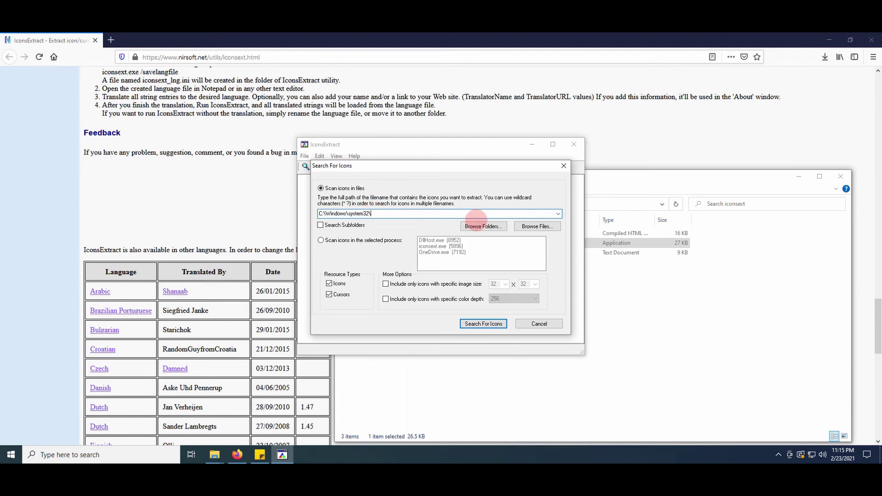
{"action": "left_click", "coordinate": [321, 225]}
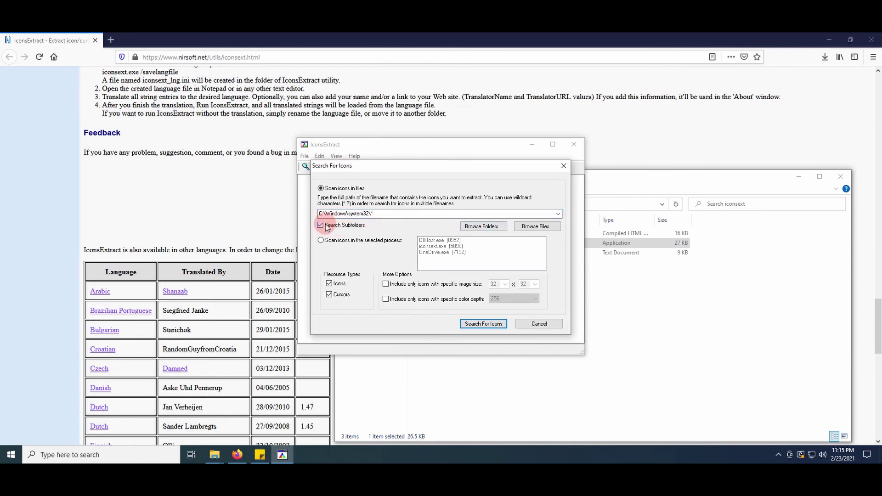
{"action": "left_click", "coordinate": [484, 324]}
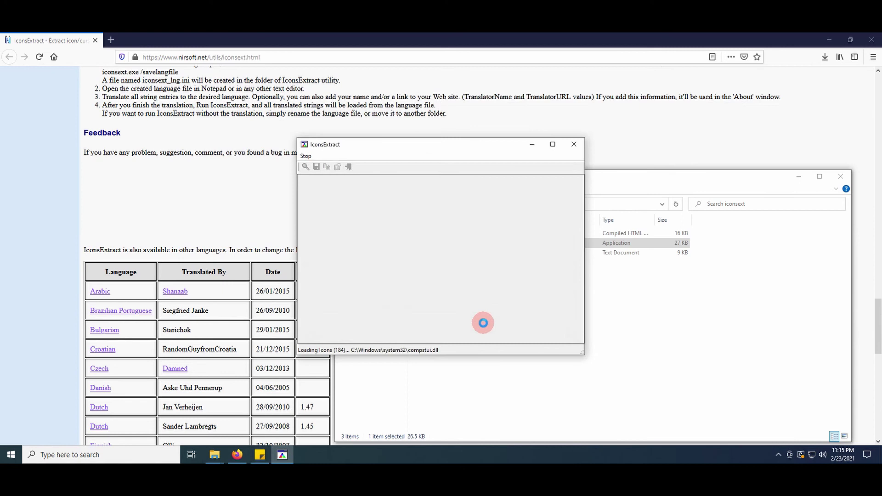
- Maximize IconsExtract and scroll through the 4,263 icons found in System32
{"action": "left_click", "coordinate": [554, 148]}
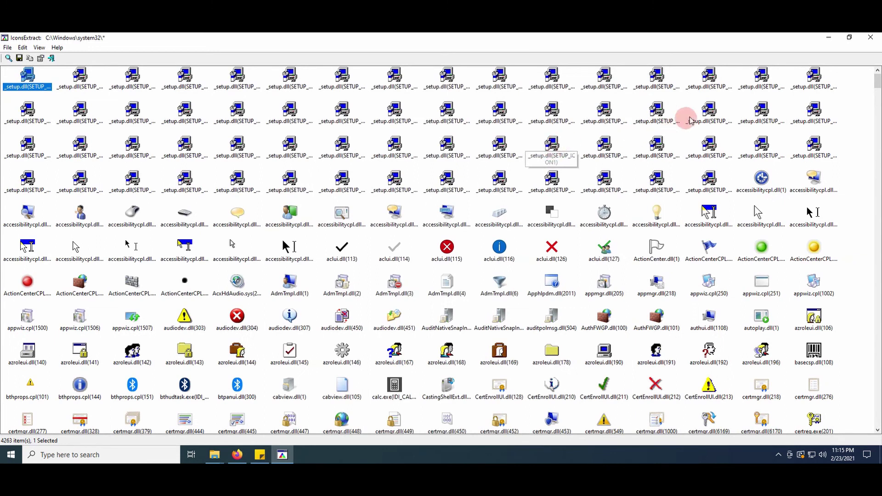
{"action": "left_click_drag", "start_coordinate": [877, 87], "coordinate": [870, 132]}
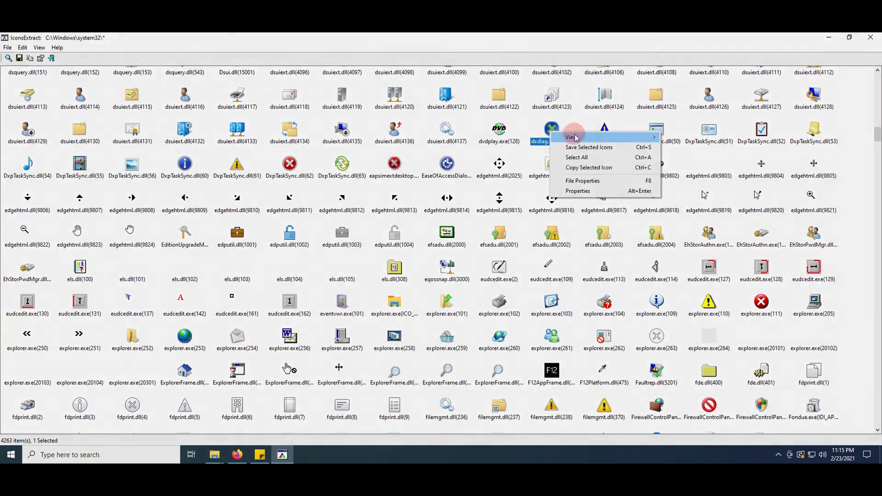
{"action": "mouse_move", "coordinate": [575, 138]}
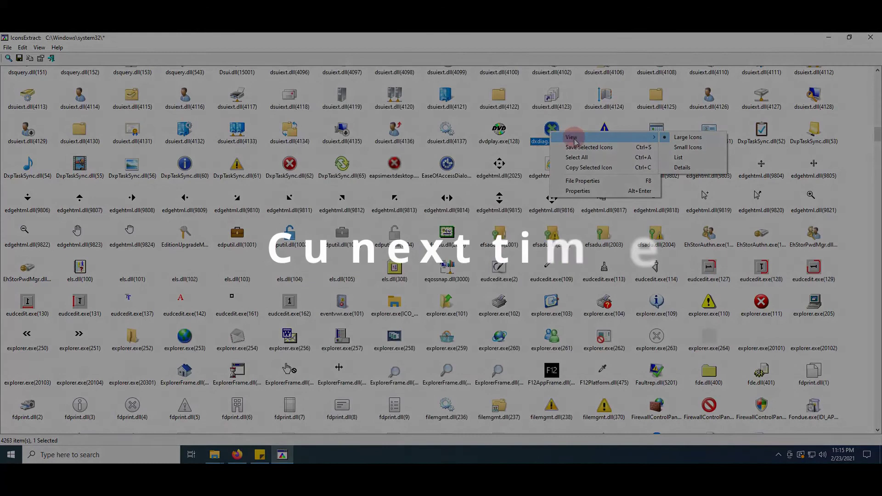